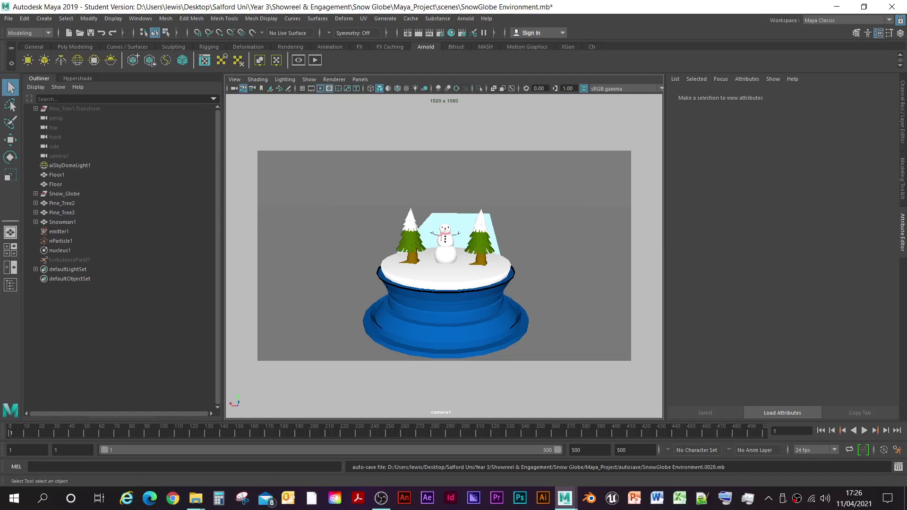
Turn on the Film Pivot display and turn off the Gate Mask for the camera1 view.
left_click(234, 79)
mouse_move(283, 259)
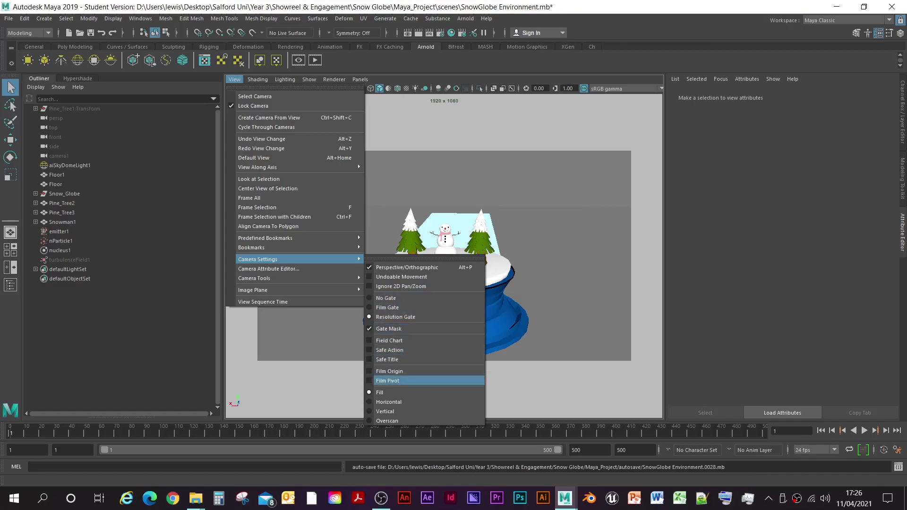
left_click(388, 381)
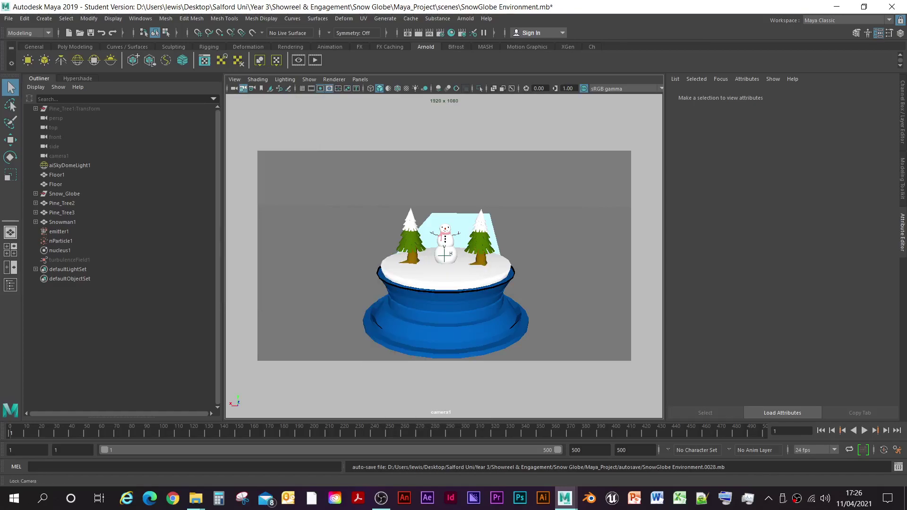
left_click(234, 79)
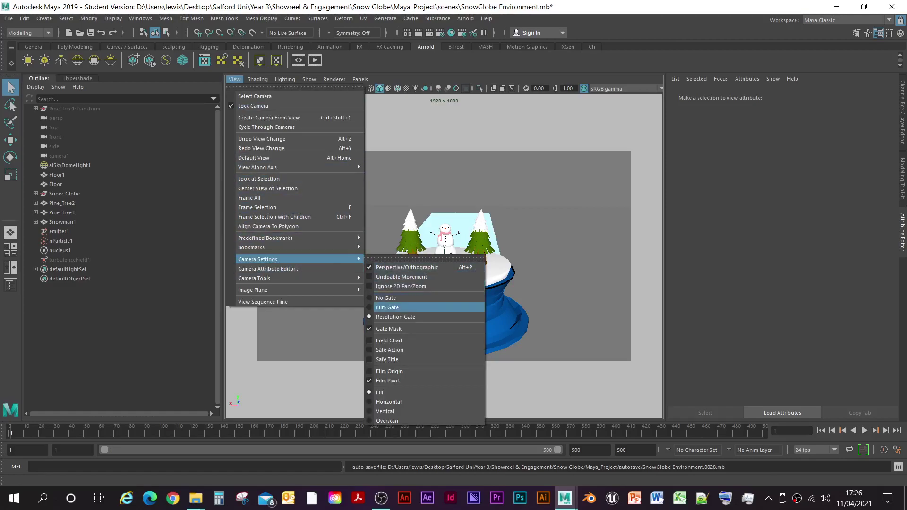
left_click(389, 329)
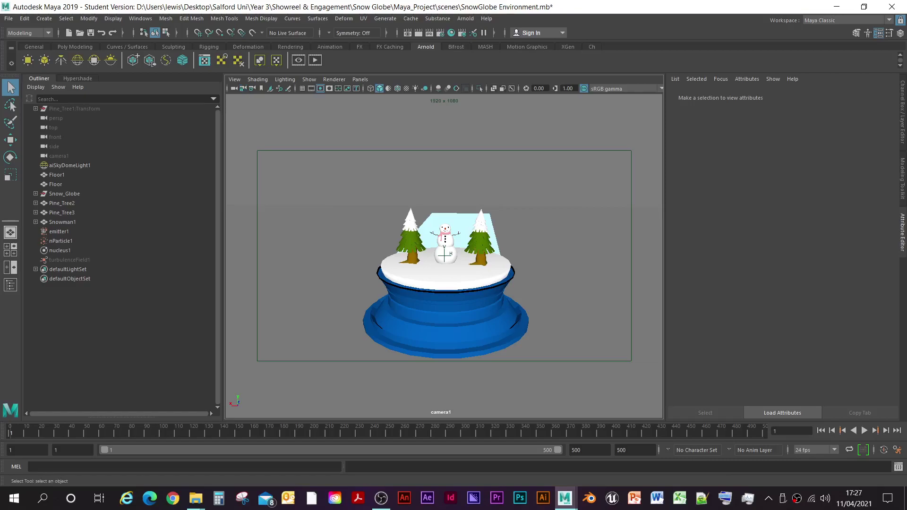
Orbit camera1 slightly around the snow globe and render the current frame to check the framing.
left_click_drag(444, 255, 446, 254, "alt")
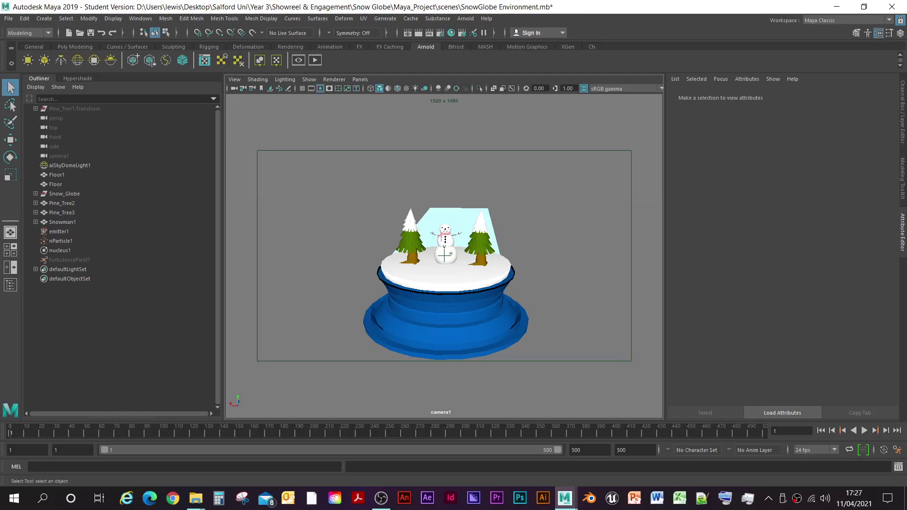
left_click(418, 32)
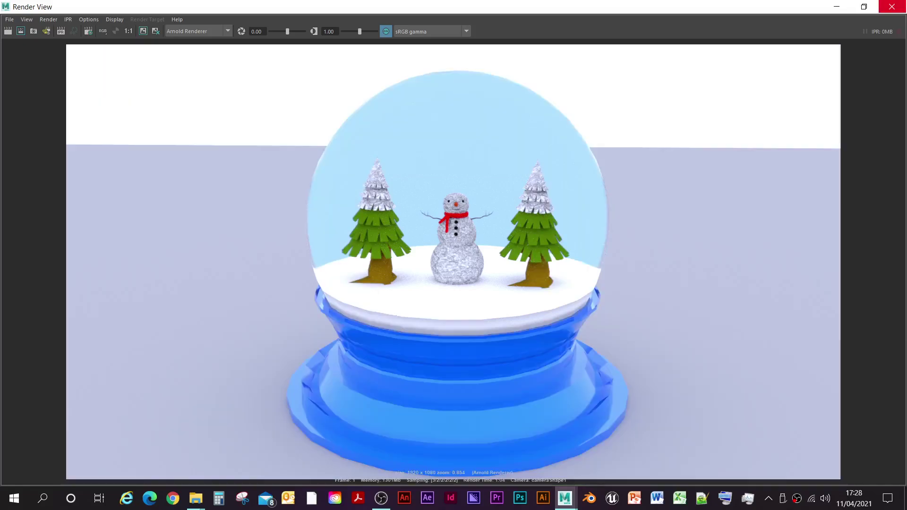
left_click(892, 7)
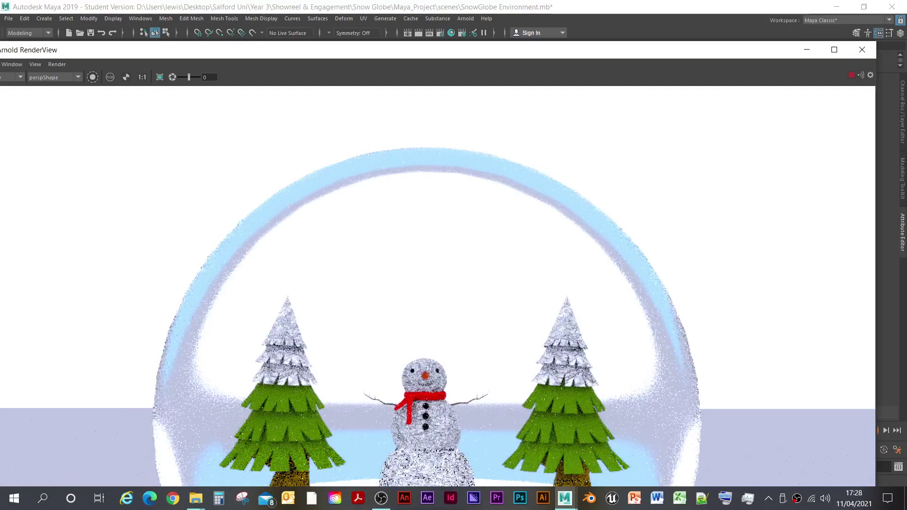
Close the Arnold RenderView and test-render the reframed snow globe through camera1, closing the result after viewing it.
left_click(862, 50)
left_click(418, 32)
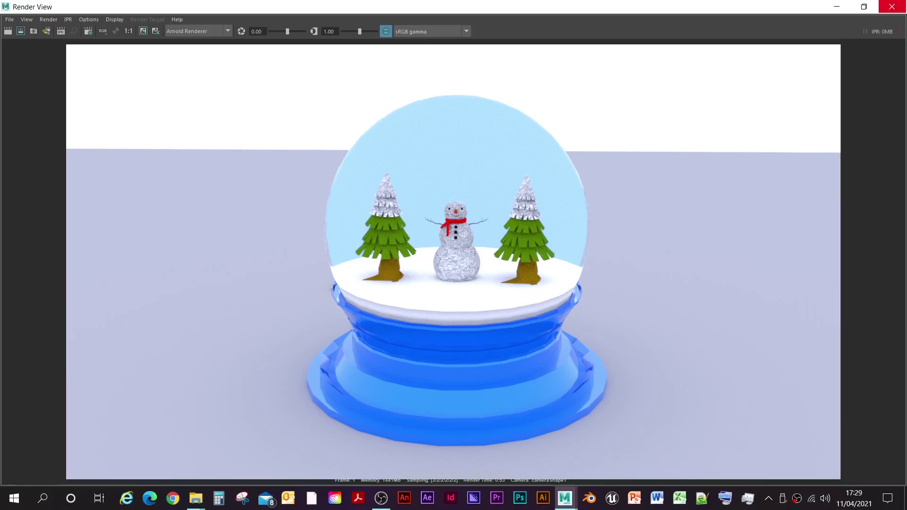
left_click(892, 7)
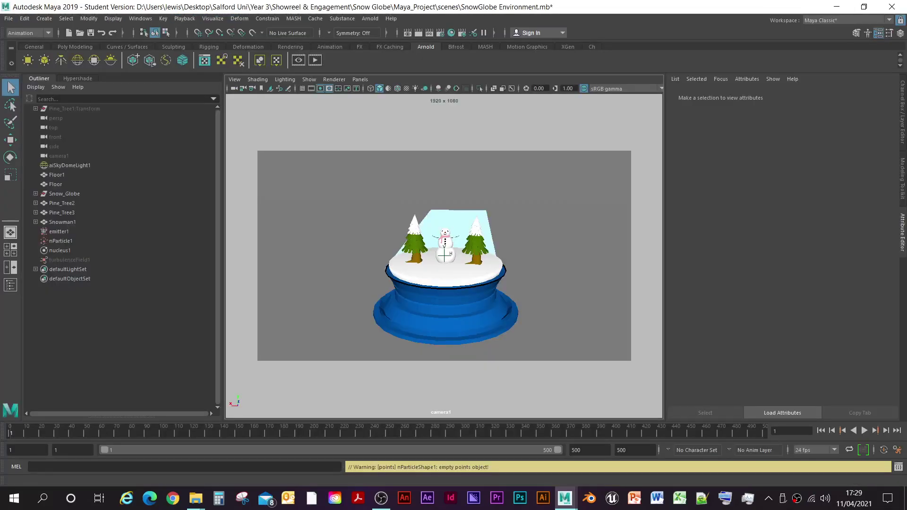
Open the turntable options, select the whole Snow_Globe group through its base, and close the options without creating a turntable.
left_click(213, 19)
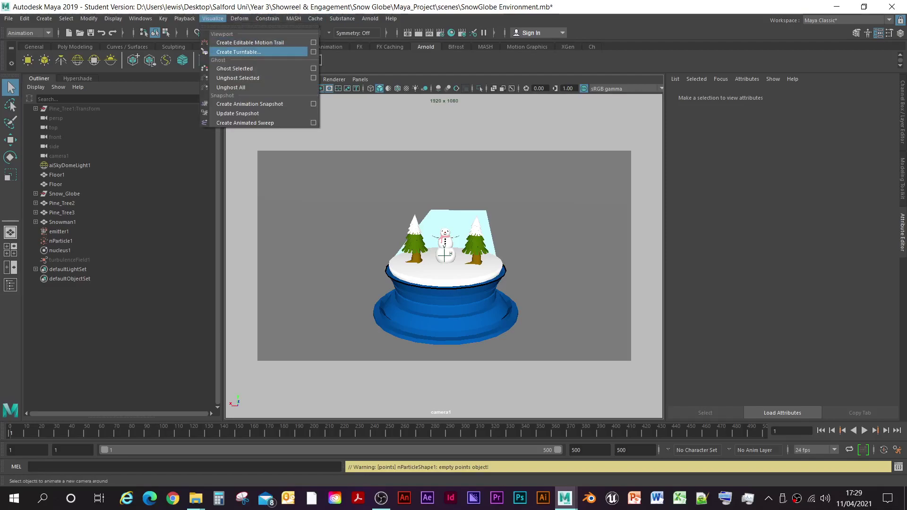
left_click(313, 52)
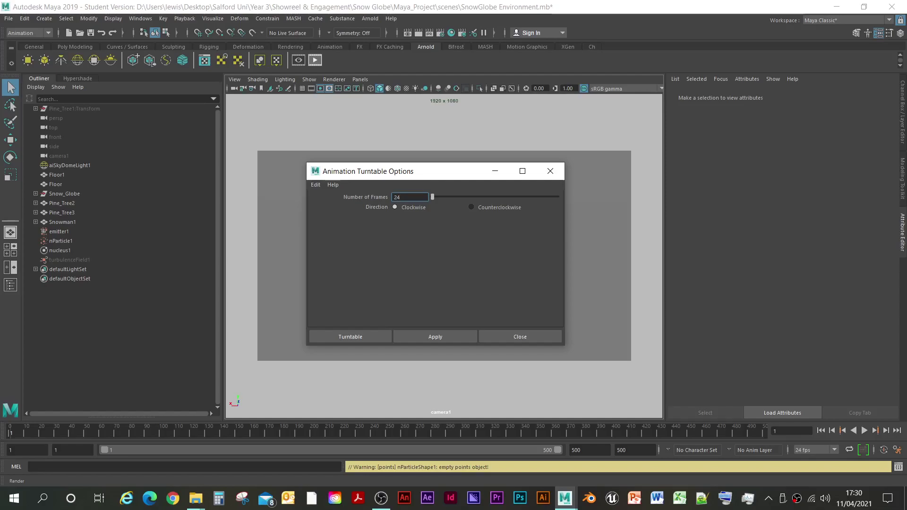
left_click_drag(425, 171, 194, 156)
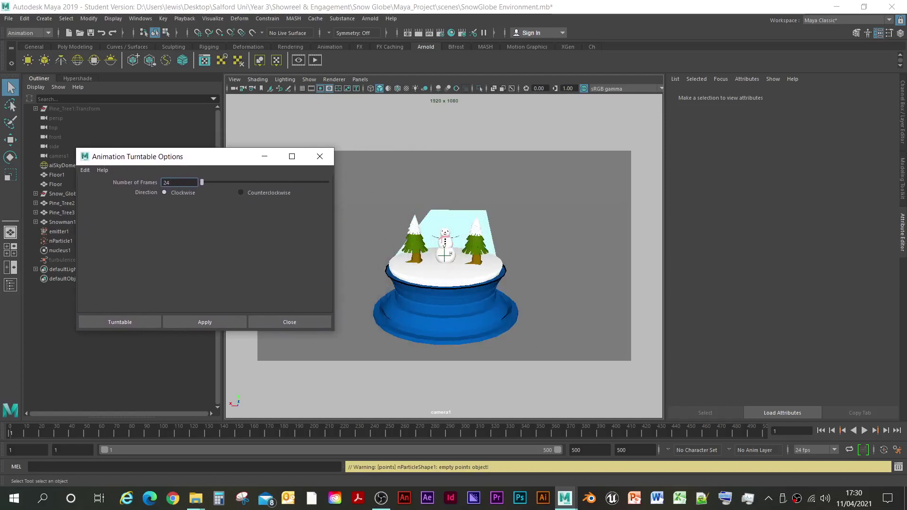
left_click(445, 311)
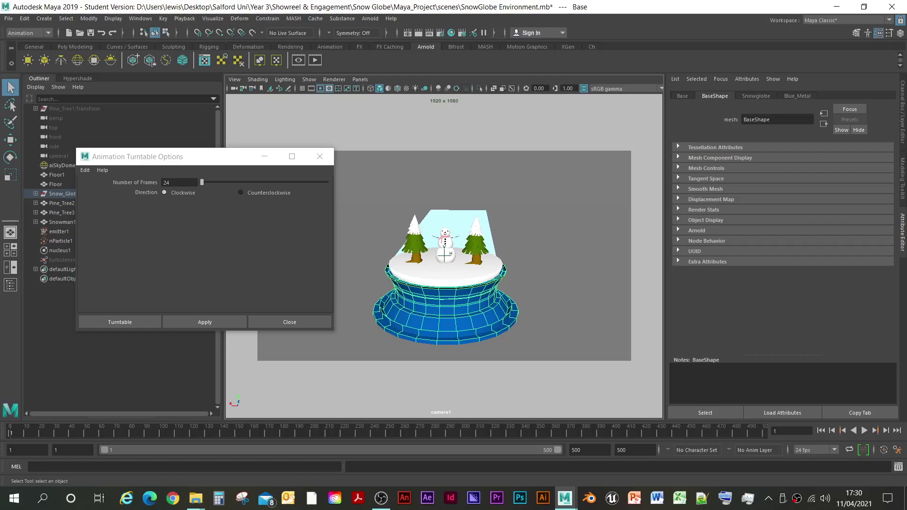
key("Up")
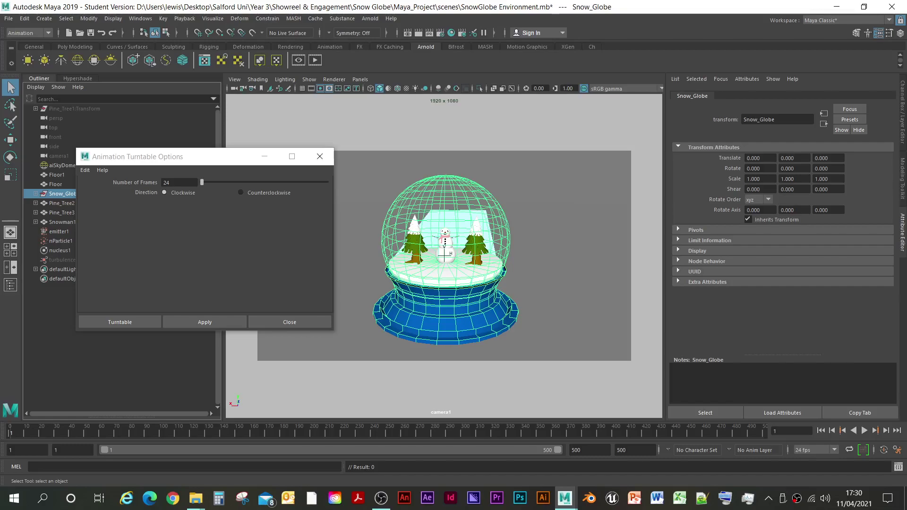
left_click(319, 157)
Create a turntable around Snow_Globe with the stored settings and undo its creation.
left_click(212, 18)
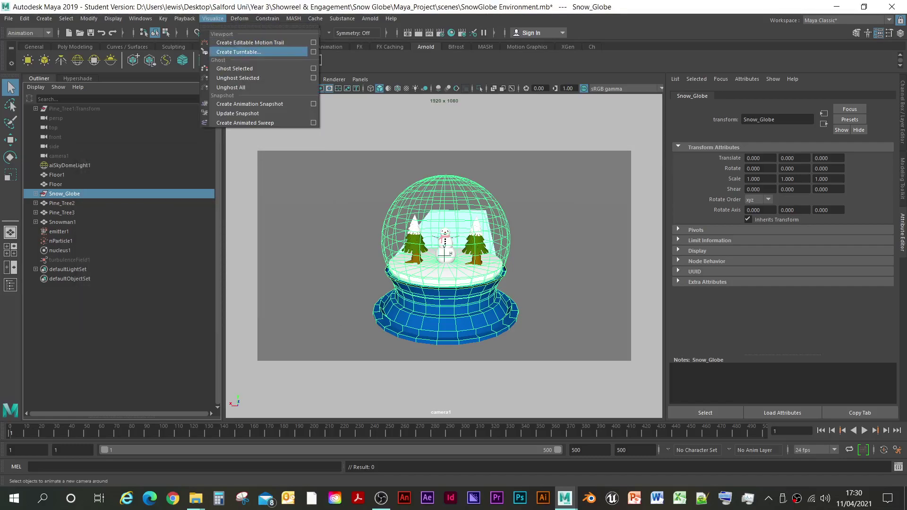
left_click(238, 52)
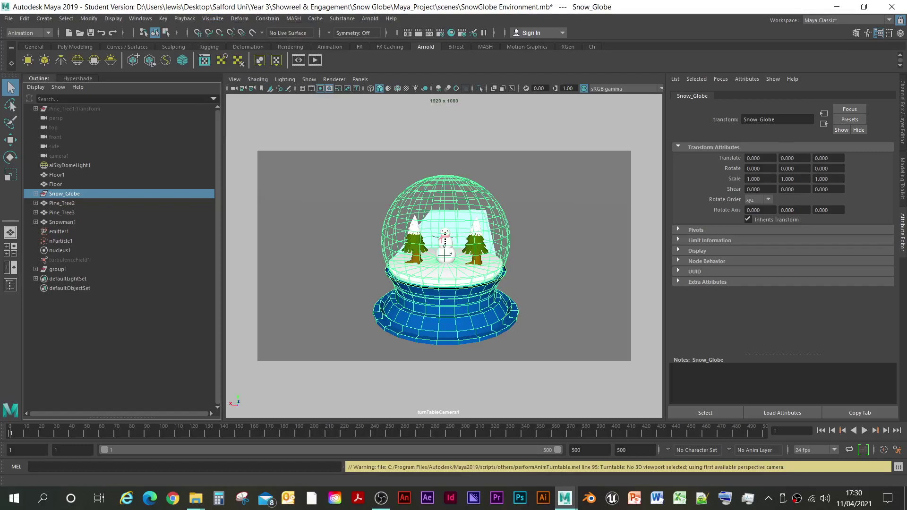
key("ctrl+z")
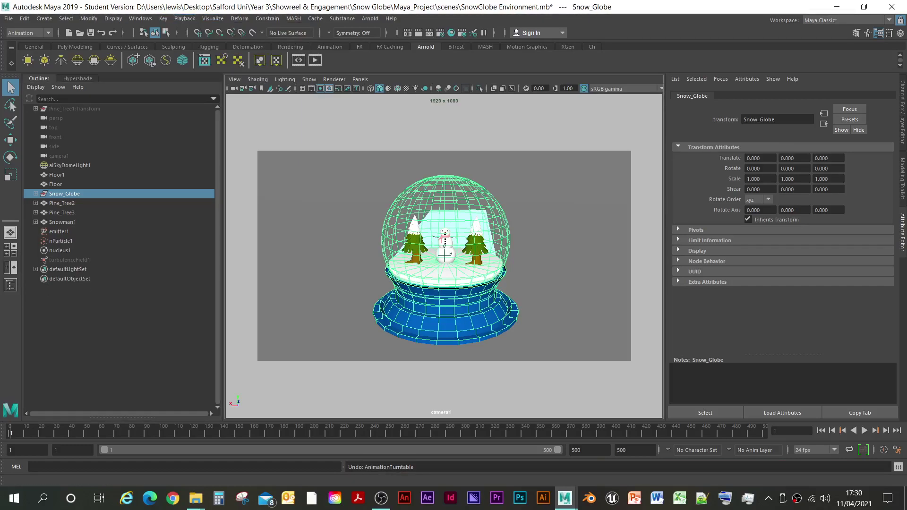
Create a 24-frame clockwise turntable around Snow_Globe and play the animation to preview it.
left_click(213, 19)
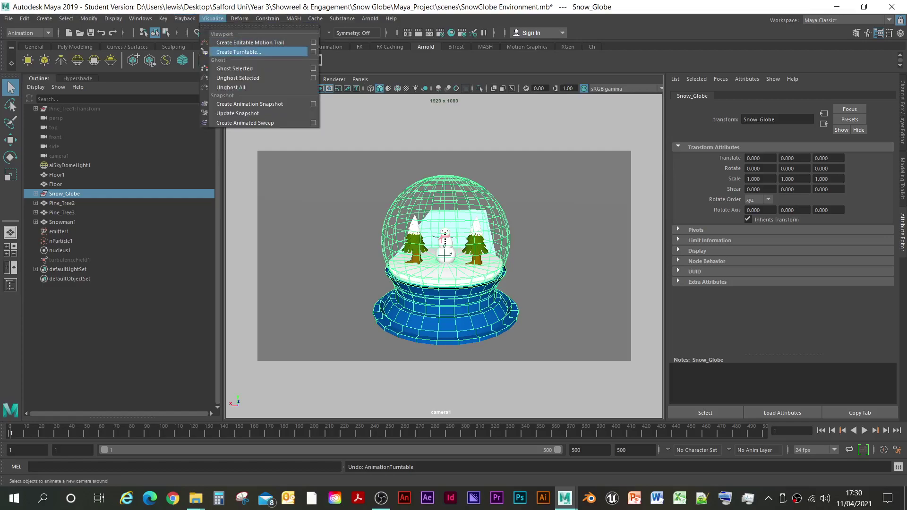
left_click(314, 52)
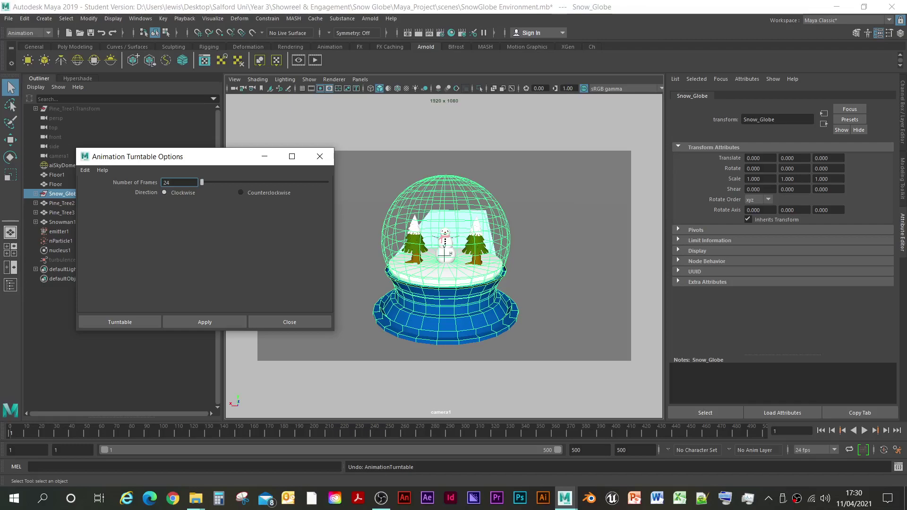
left_click(119, 322)
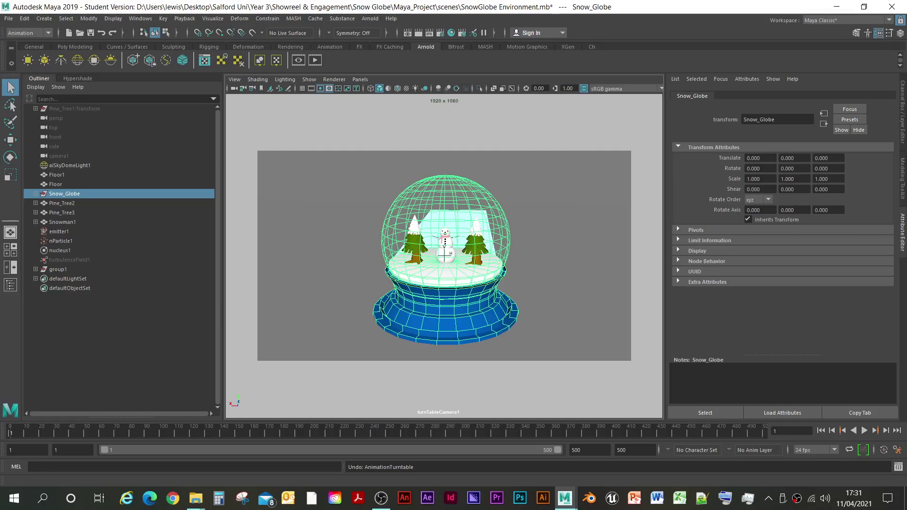
left_click(212, 18)
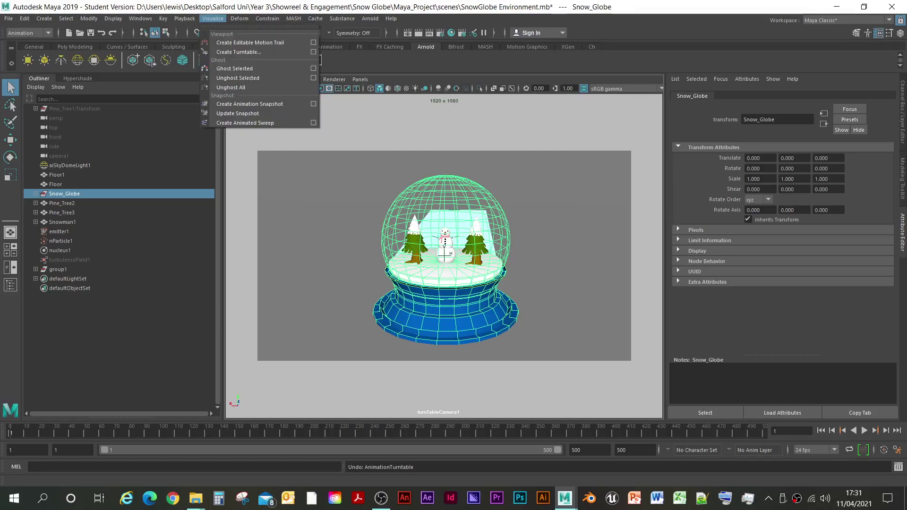
key("Escape")
key("alt+v")
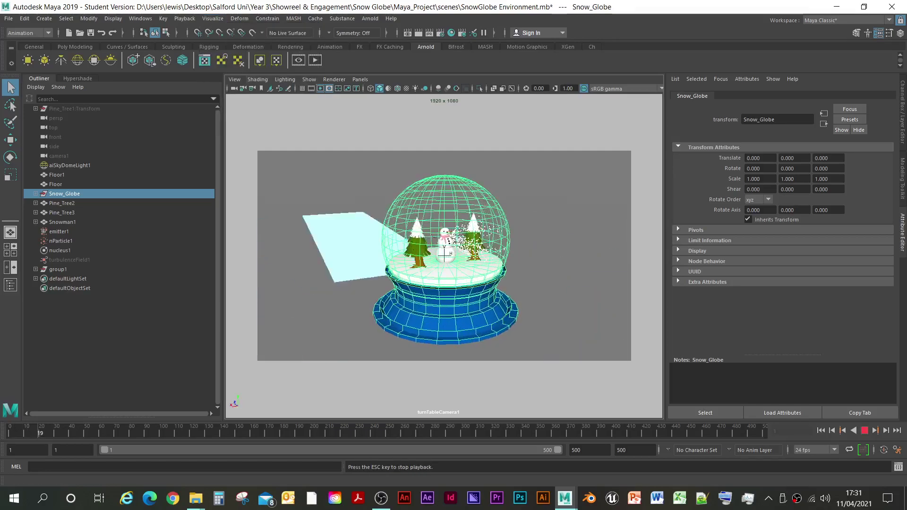
key("Escape")
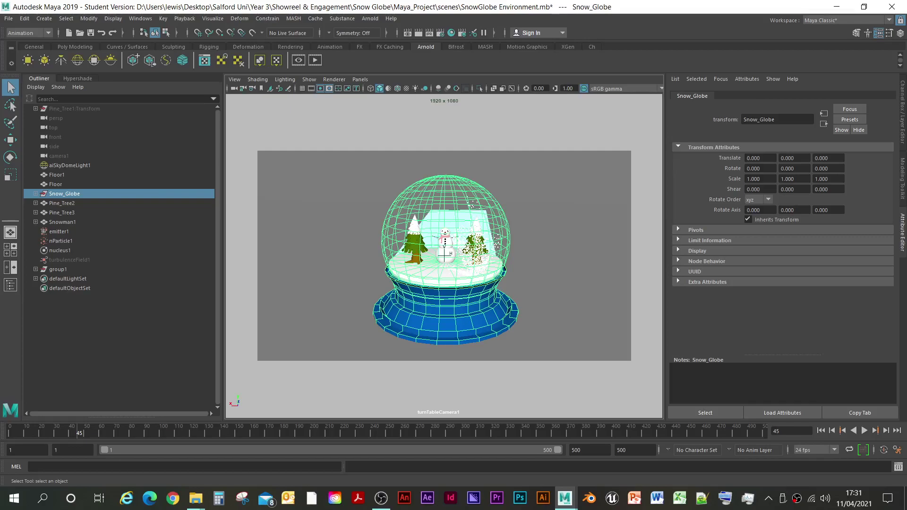
Check camera1 for animation curves in the Graph Editor and close the editor.
left_click(59, 156)
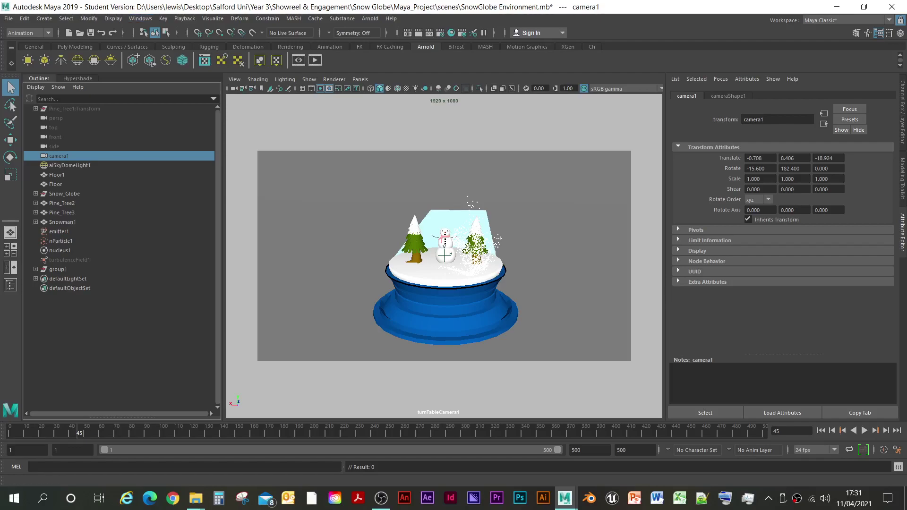
left_click(140, 18)
mouse_move(166, 71)
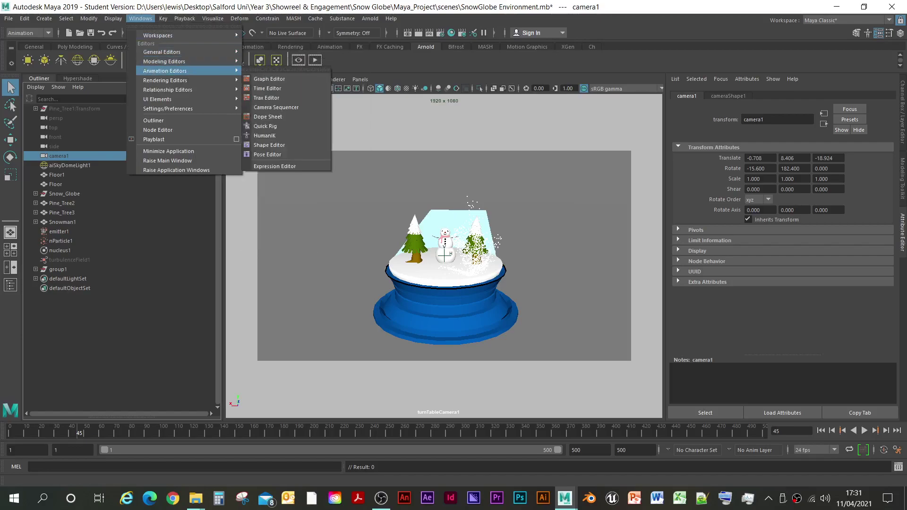
left_click(269, 78)
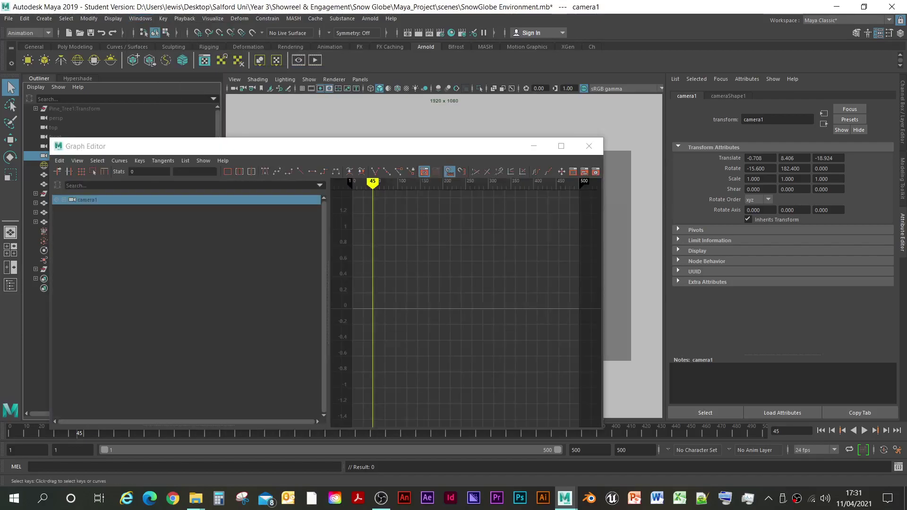
left_click_drag(278, 149, 412, 149)
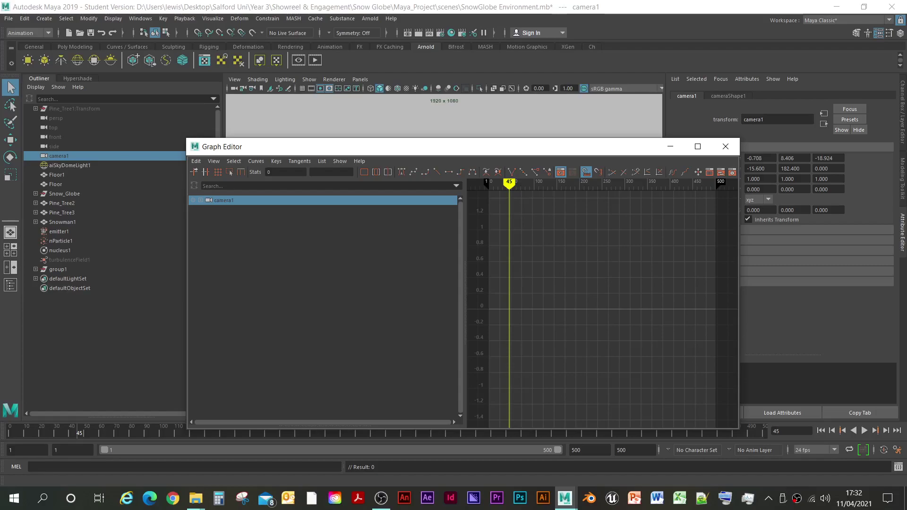
left_click(725, 146)
Replay the animation and undo the recent actions back through the creation of the 24-frame turntable, returning to the first frame.
key("alt+v")
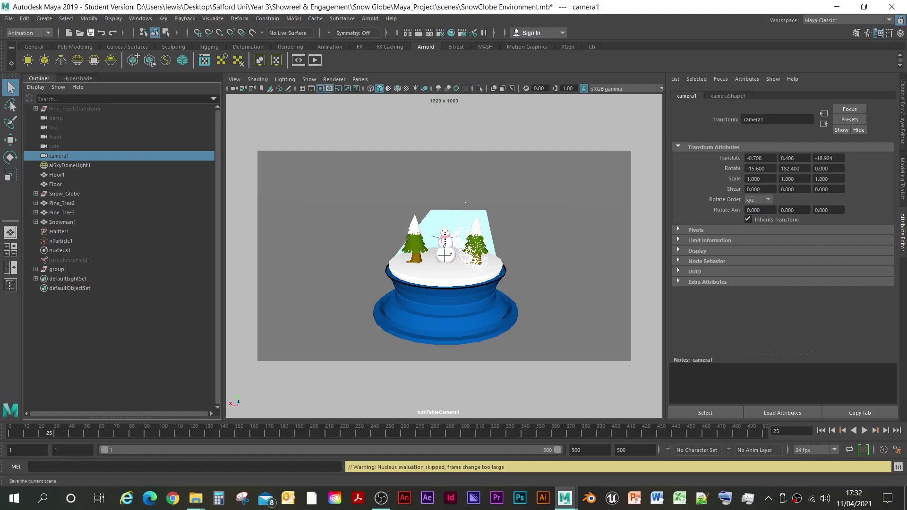
key("ctrl+z")
key("ctrl+z")
key("ctrl+z")
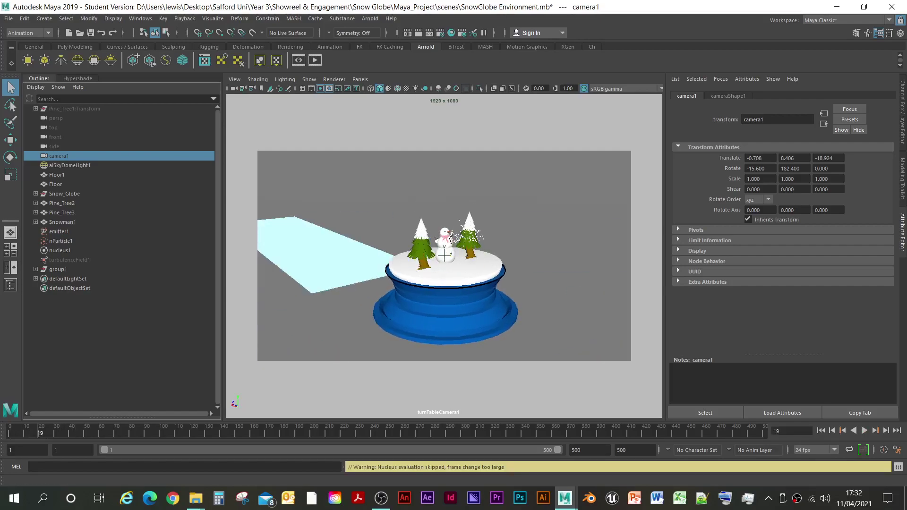
key("ctrl+z")
key("ctrl+z")
key("ctrl+z")
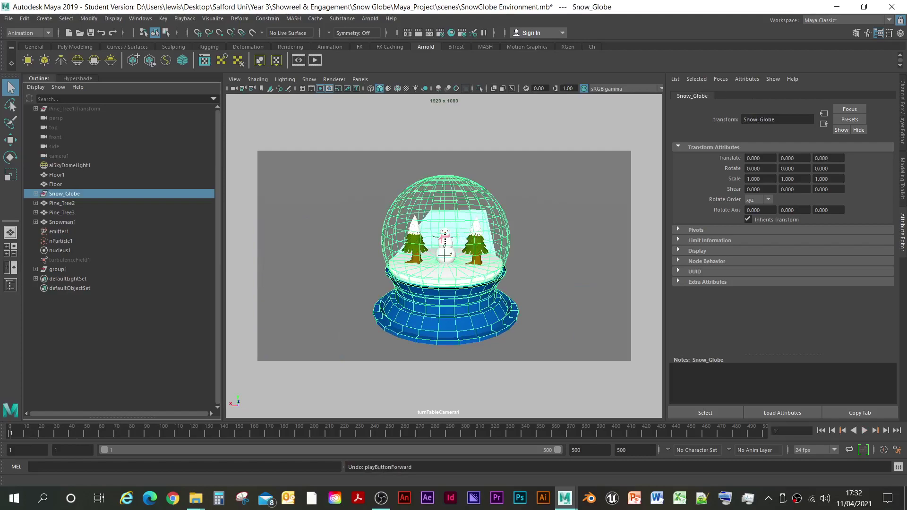
key("alt+v")
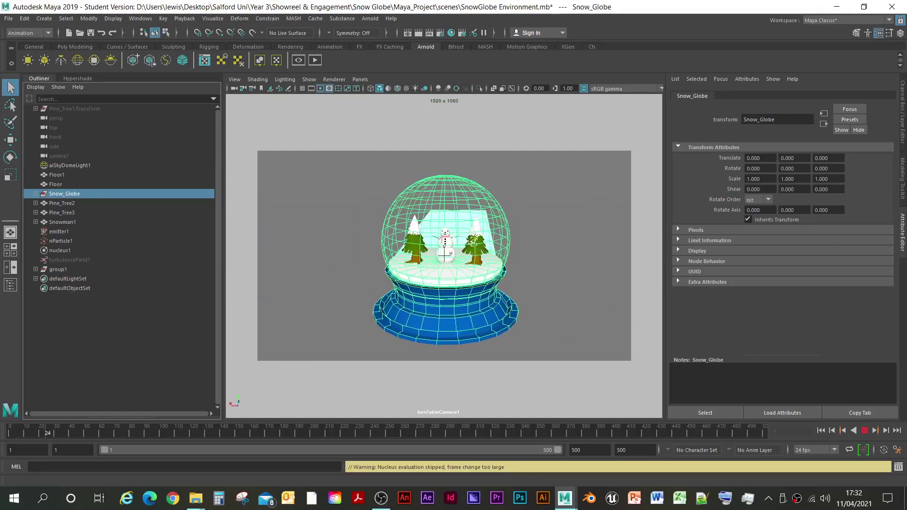
key("alt+v")
key("ctrl+z")
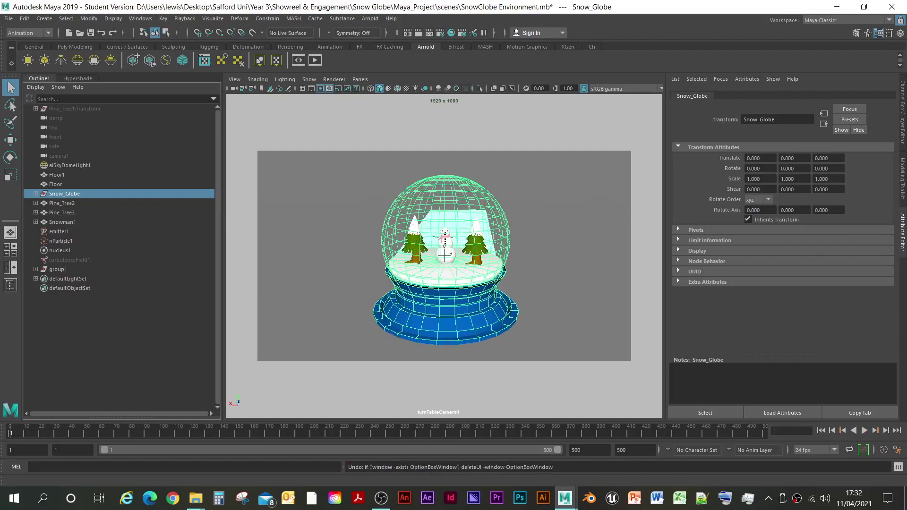
key("ctrl+z")
key("alt+v")
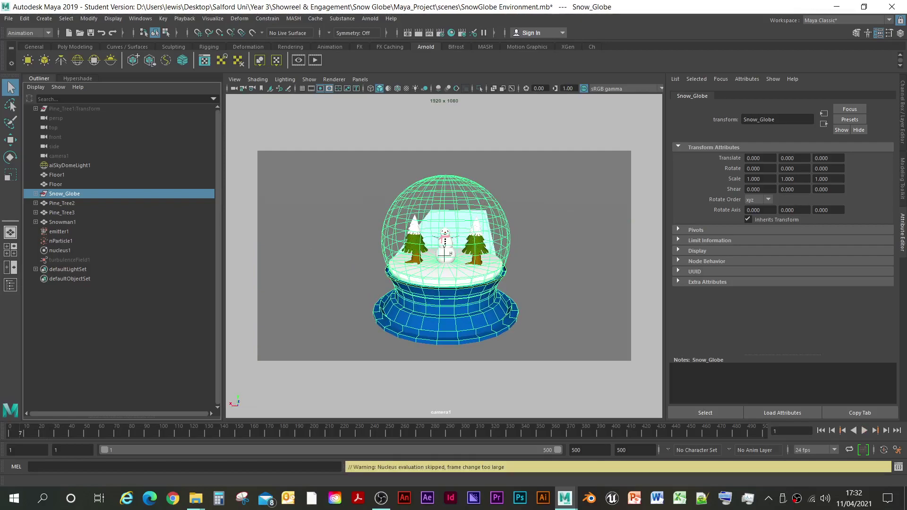
key("alt+shift+v")
Create a clockwise turntable around the selected Snow_Globe with the number of frames set to 500.
key("alt+v")
key("Right")
key("Right")
key("Right")
key("Right")
key("Down")
key("Down")
key("Down")
key("Right")
key("Return")
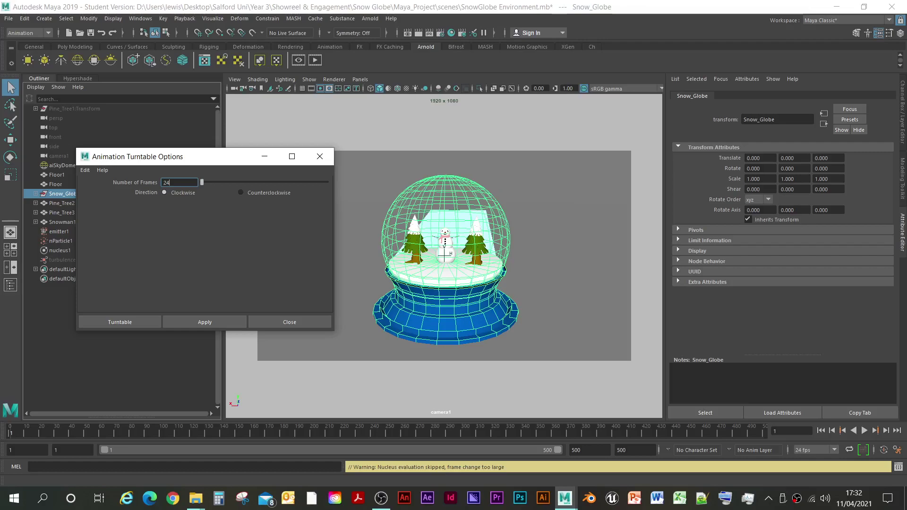
key("BackSpace")
key("BackSpace")
type("30000")
key("BackSpace")
key("BackSpace")
key("BackSpace")
key("BackSpace")
key("BackSpace")
type("1")
key("ctrl+a")
type("500")
key("Return")
left_click(120, 322)
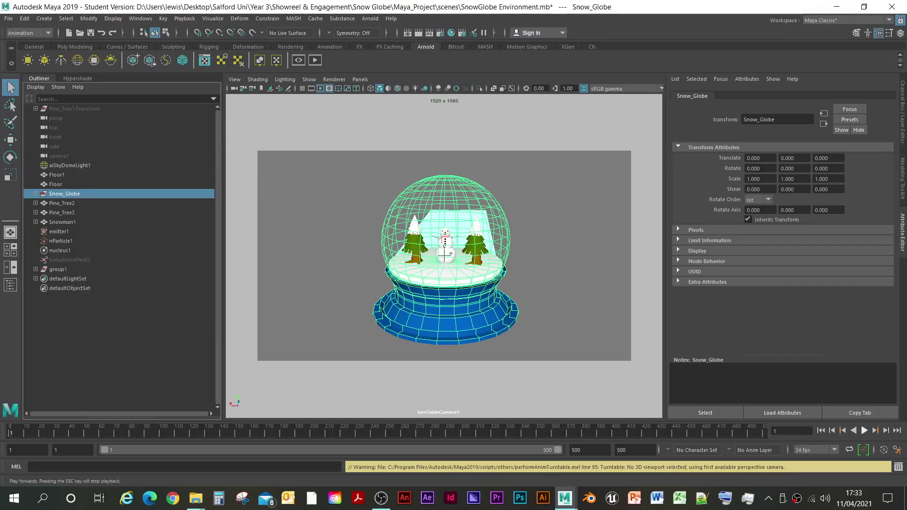
Play the 500-frame turntable animation to preview it, and stop the playback.
key("alt+v")
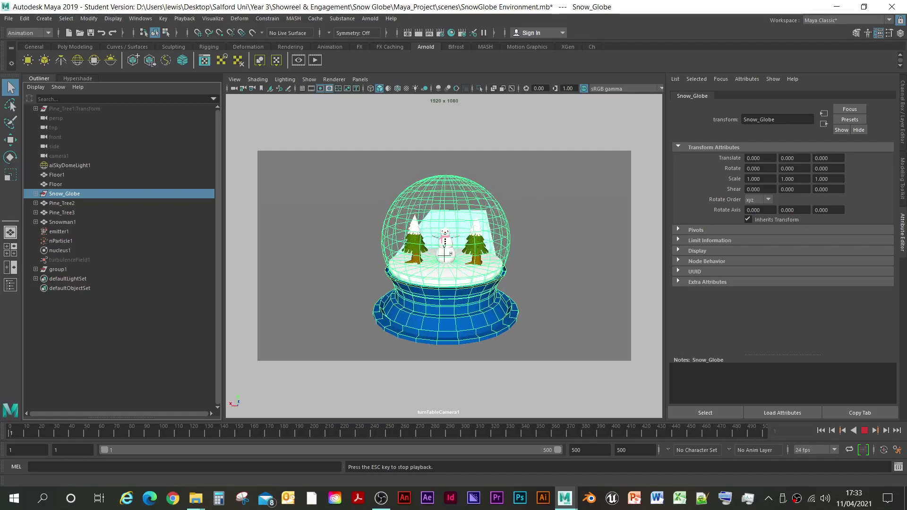
key("Escape")
Select the Floor object with its transform values shown in the Channel Box, and return the animation to the first frame.
left_click(69, 166)
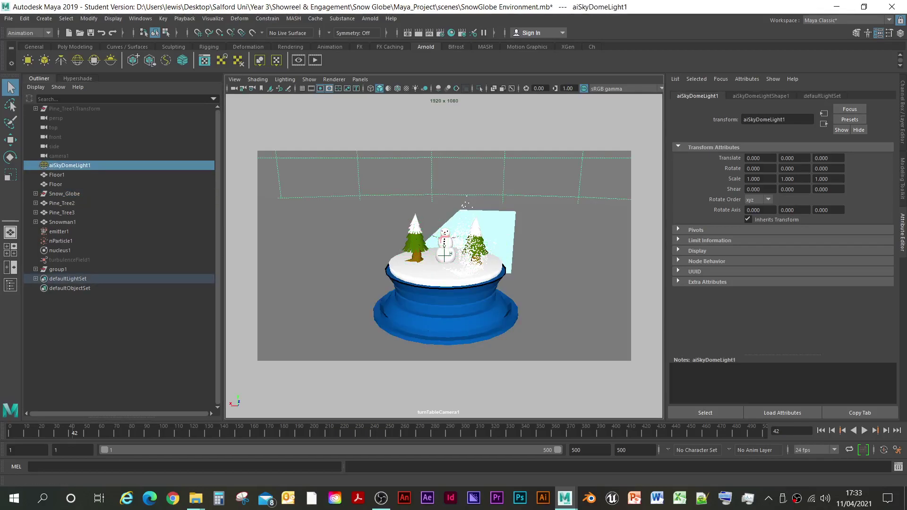
key("ctrl+a")
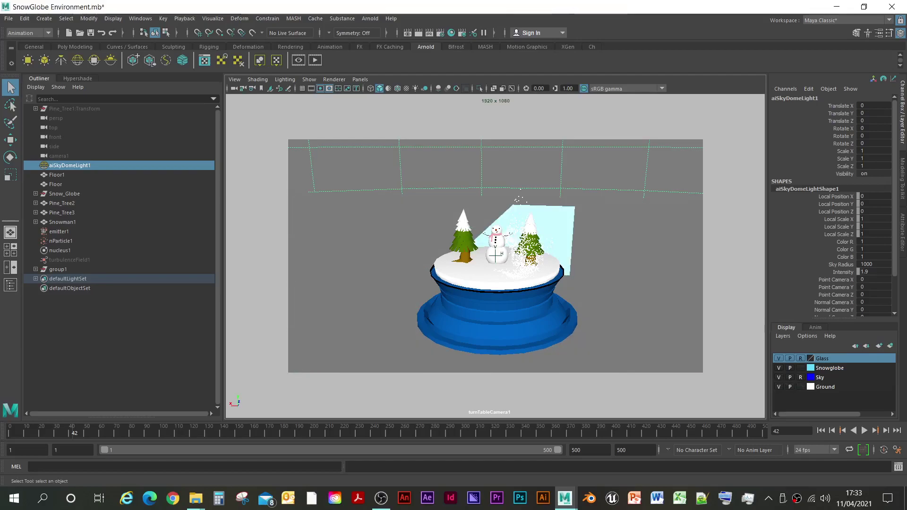
left_click(56, 184)
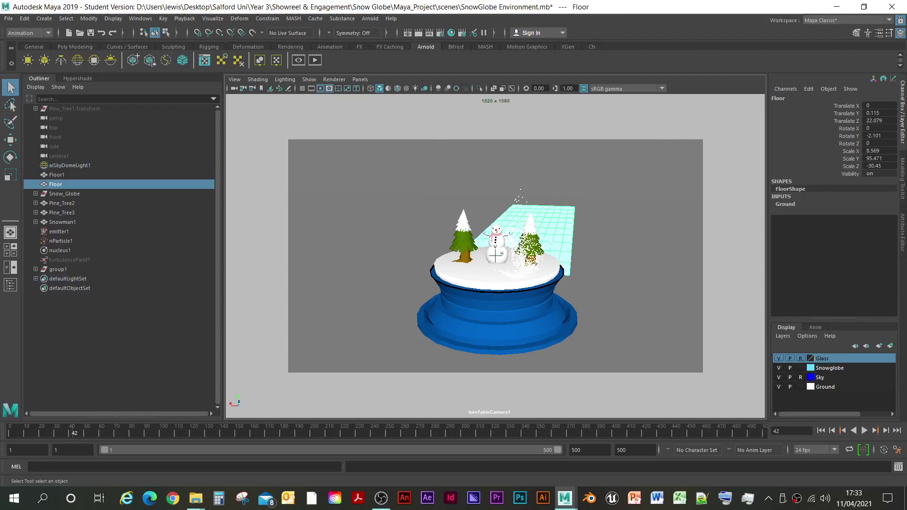
key("alt+shift+v")
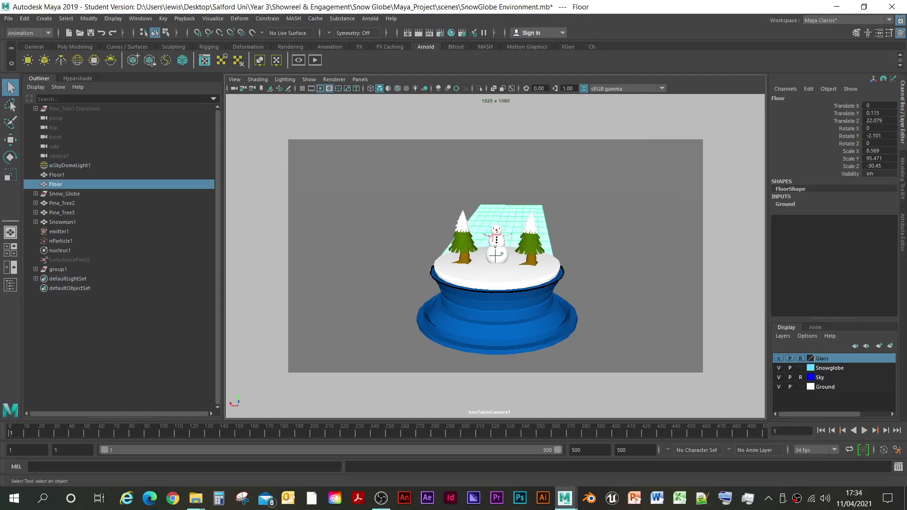
key("ctrl+a")
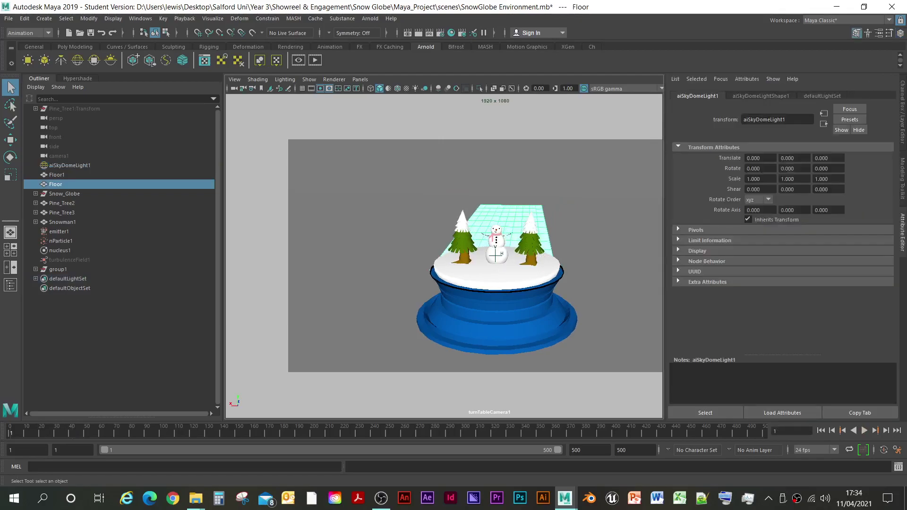
key("ctrl+a")
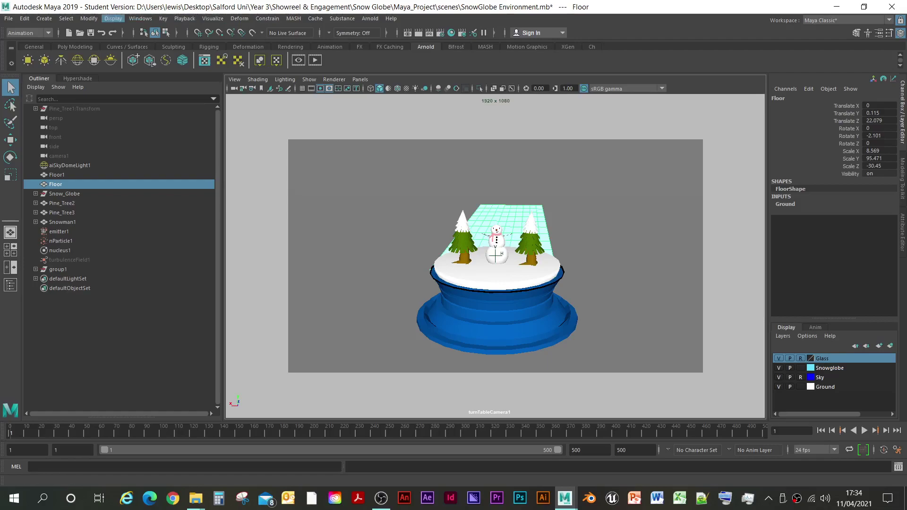
Switch to the Modeling menu set.
left_click(28, 33)
left_click(24, 43)
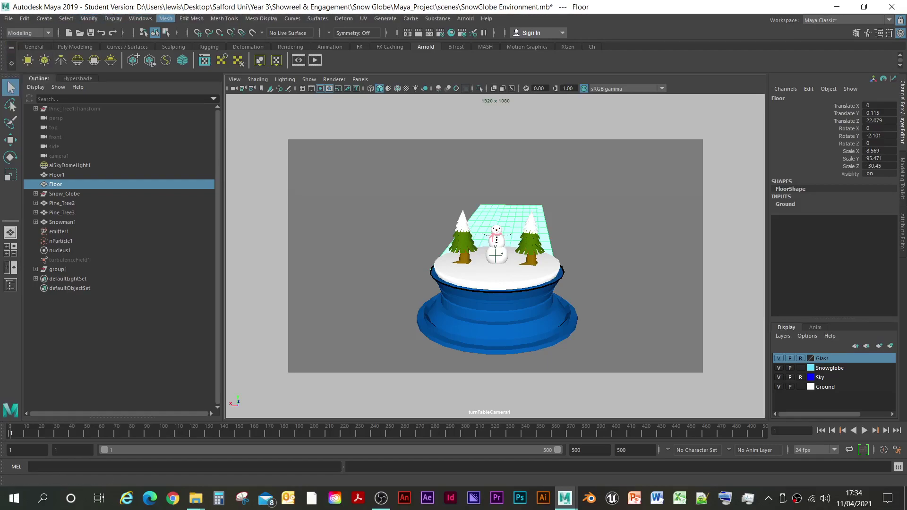
left_click(165, 18)
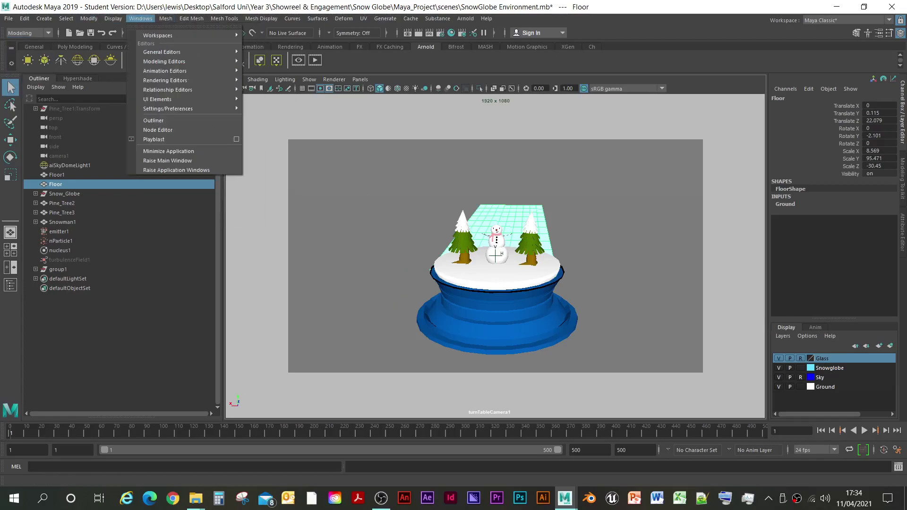
Try resetting the transformations of the Floor object, and undo the reset.
mouse_move(113, 18)
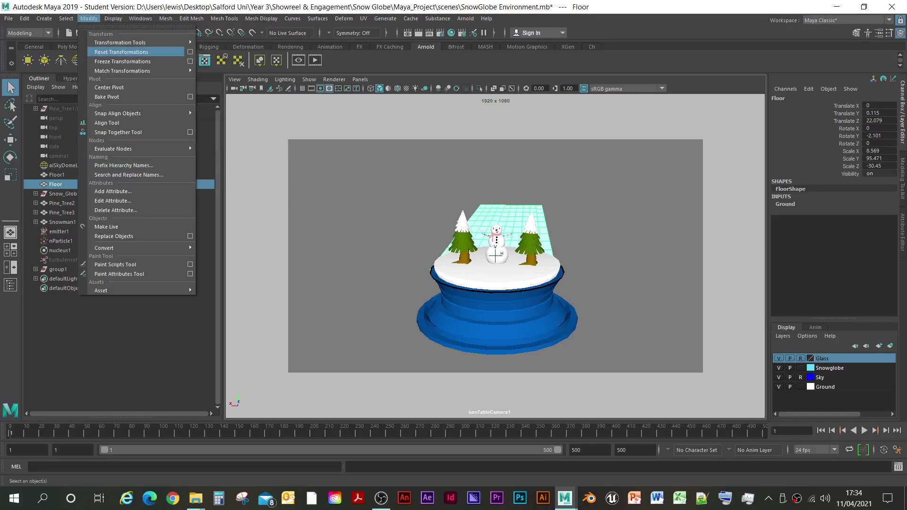
left_click(123, 61)
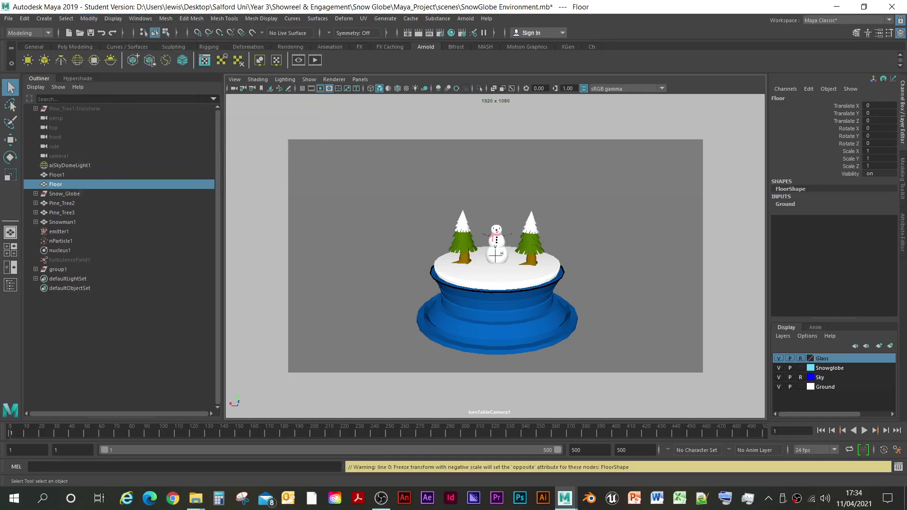
key("ctrl+z")
Freeze the transformations of the selected Floor object.
left_click(113, 18)
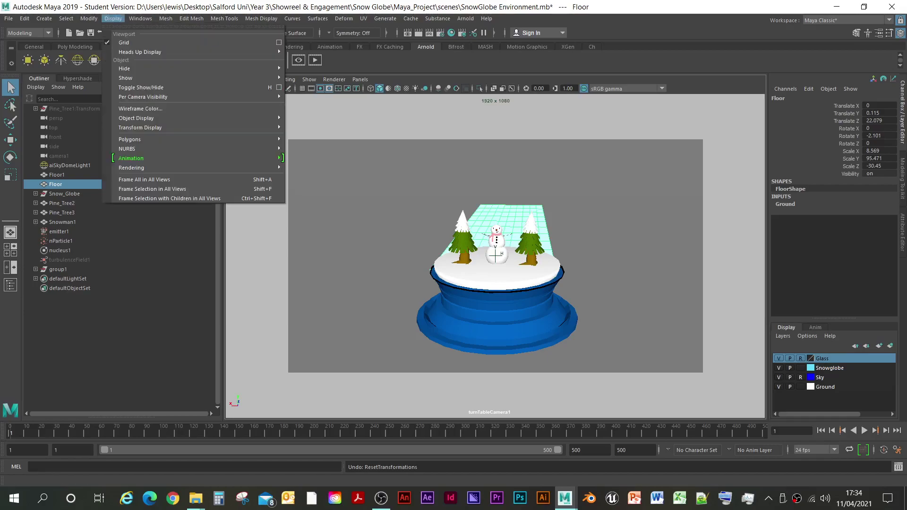
key("Left")
key("Down")
key("Down")
key("Down")
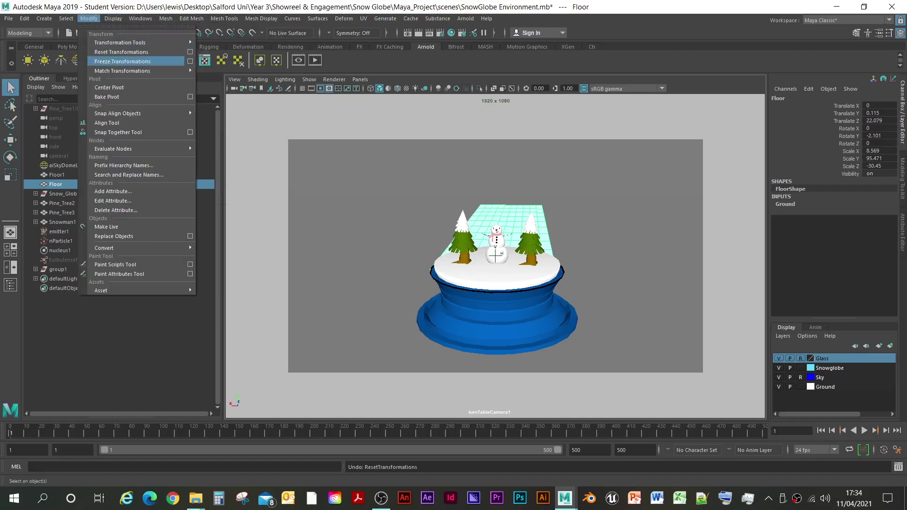
key("Return")
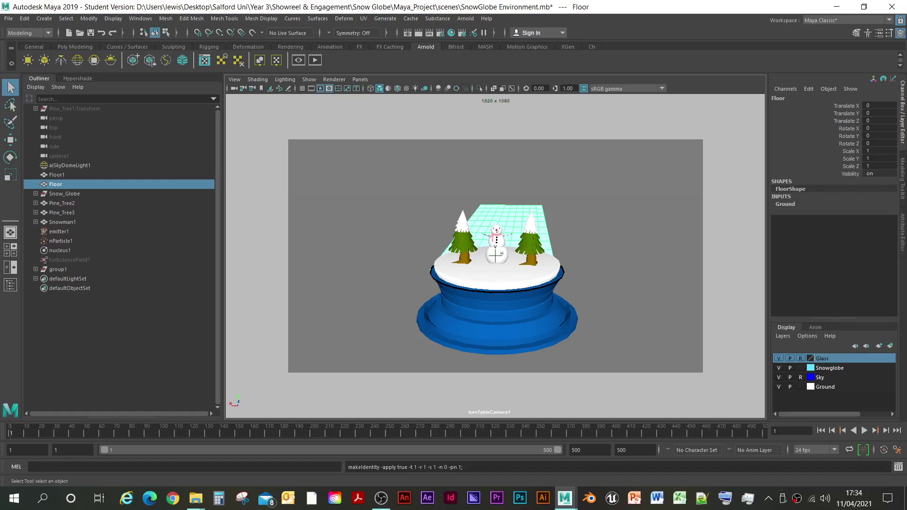
Activate the Rotate tool for Floor and show the scene in a single orthographic top view.
key("e")
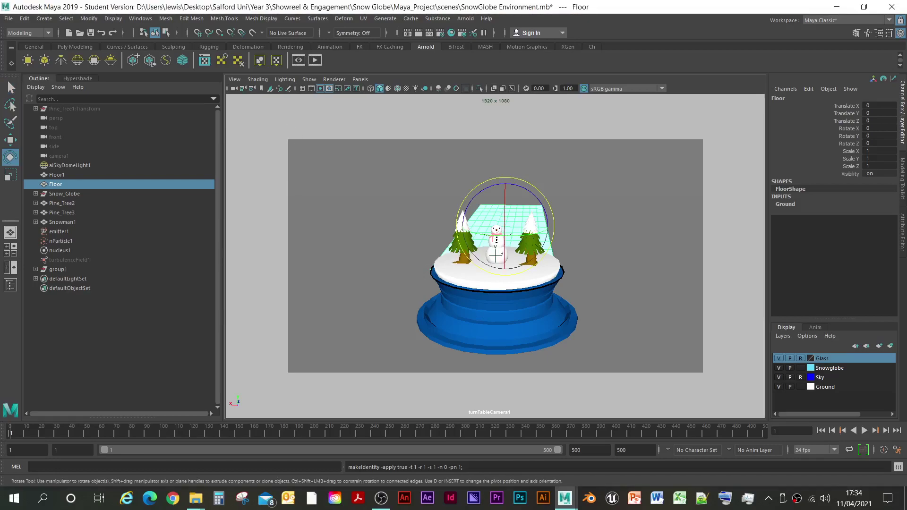
key("space")
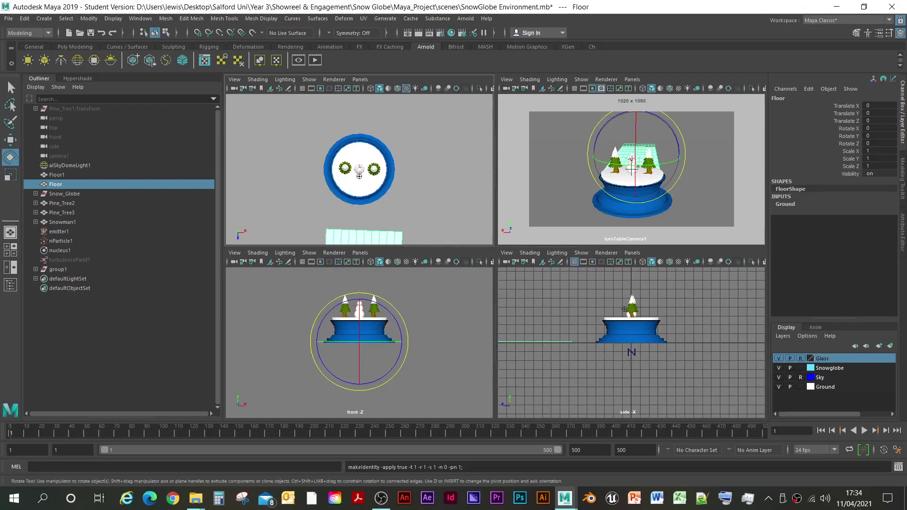
key("space")
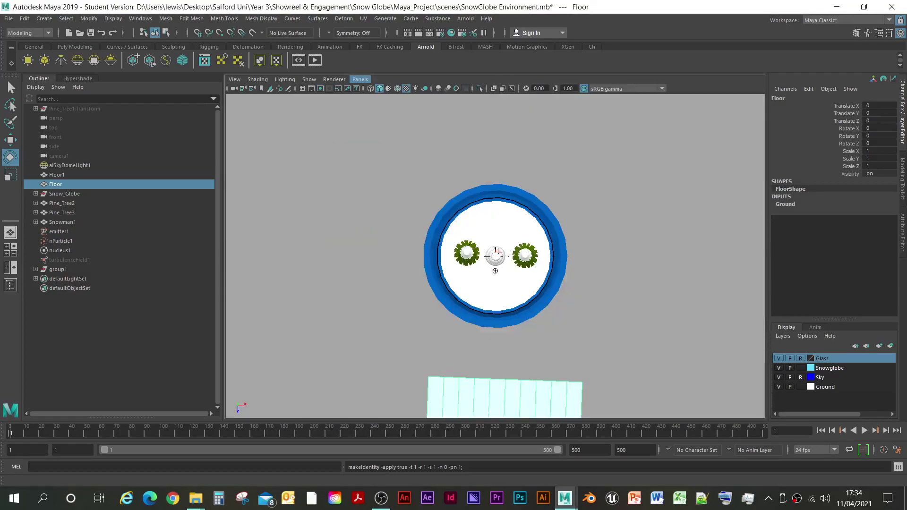
left_click(360, 80)
mouse_move(388, 108)
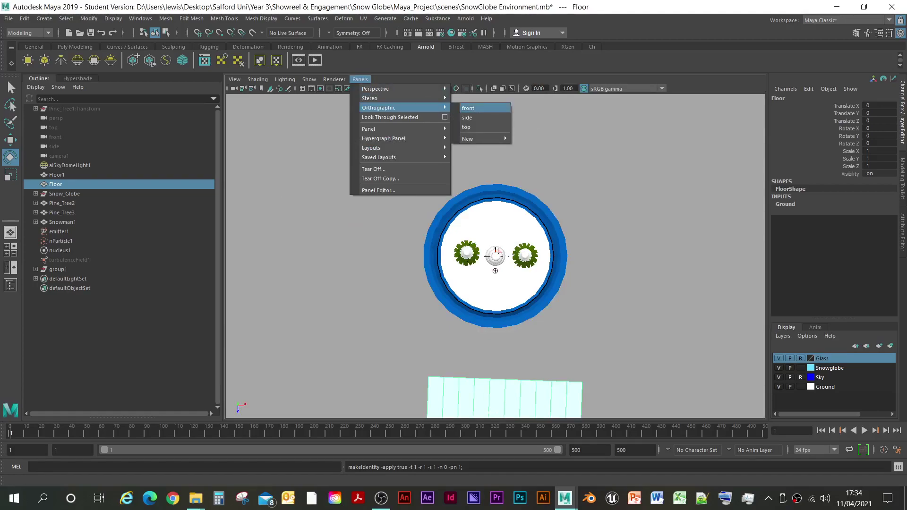
mouse_move(234, 79)
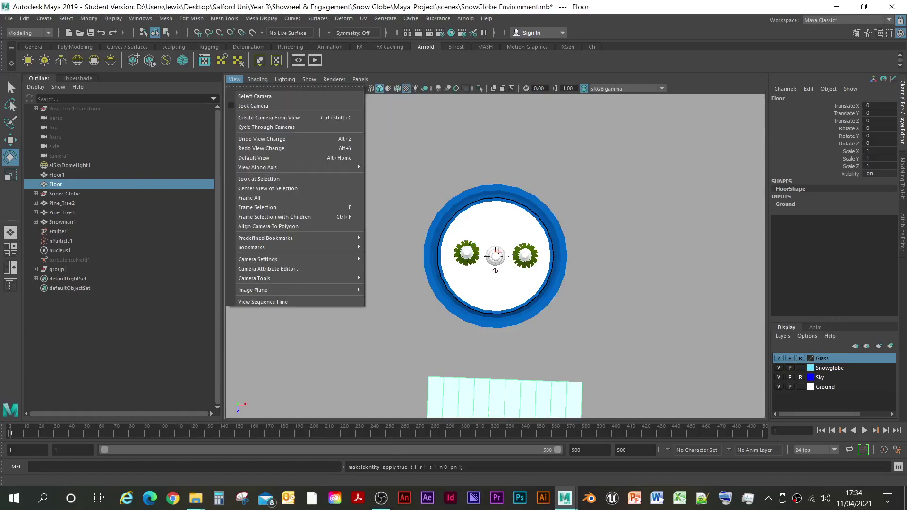
left_click(255, 95)
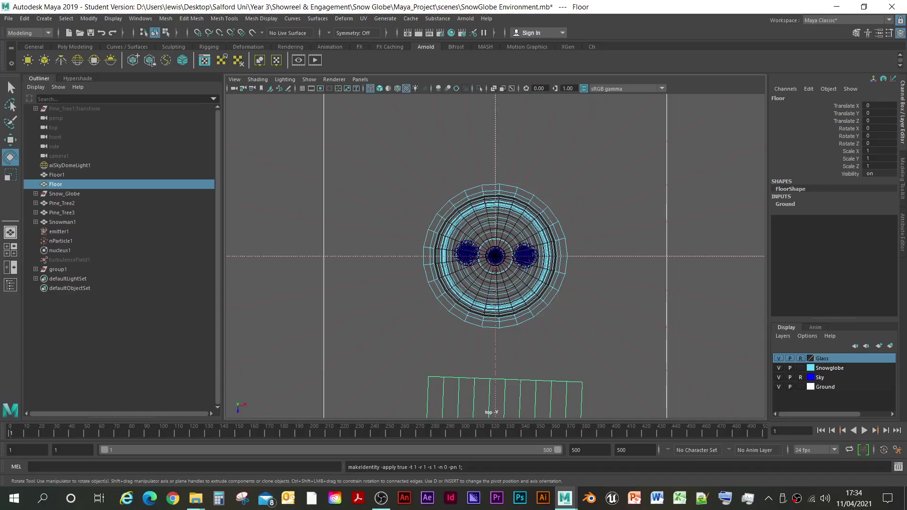
scroll(495, 256, "down", 8)
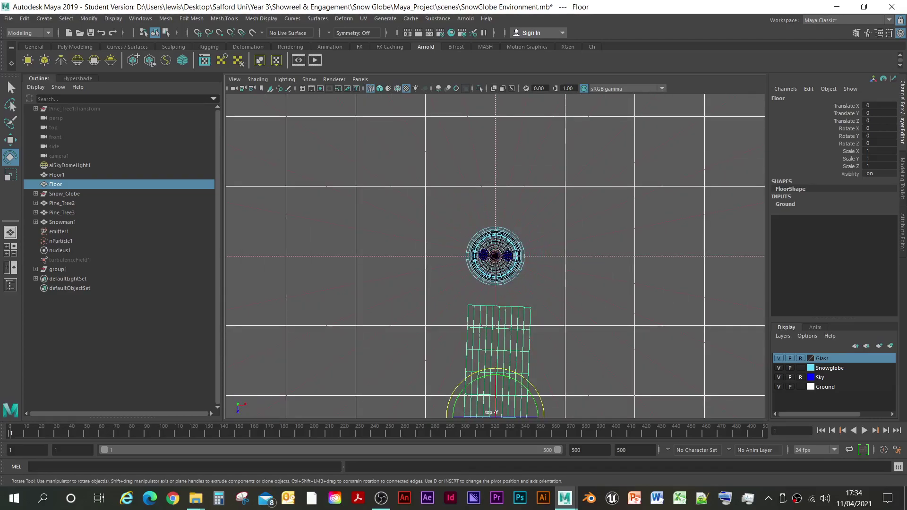
Duplicate the selected Floor object in the top view, and undo the duplication.
key("ctrl+d")
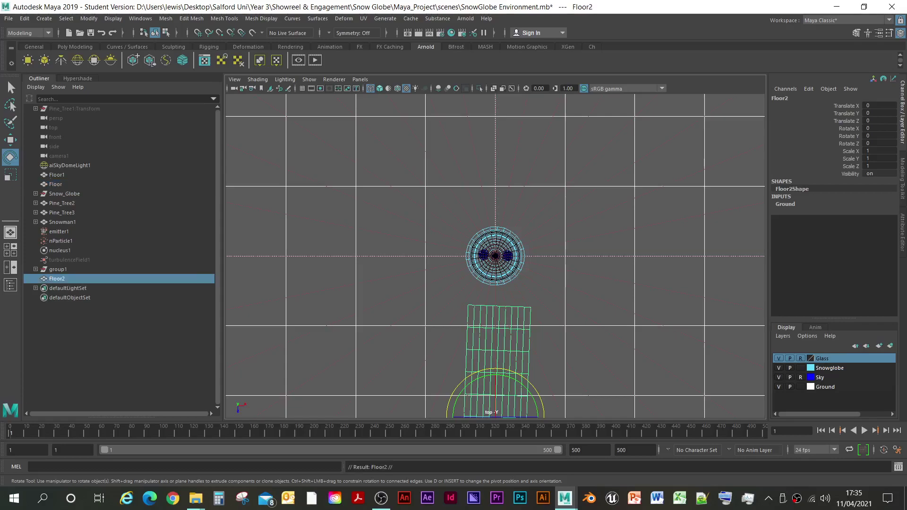
key("ctrl+z")
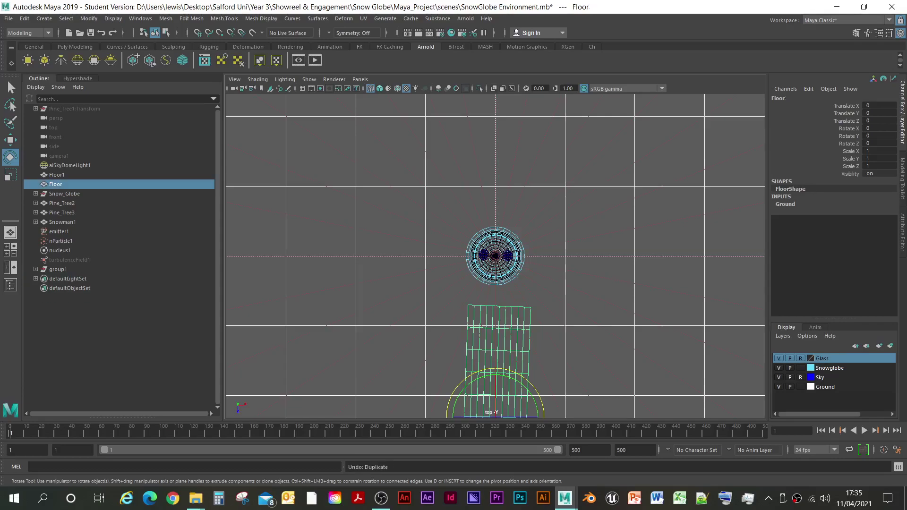